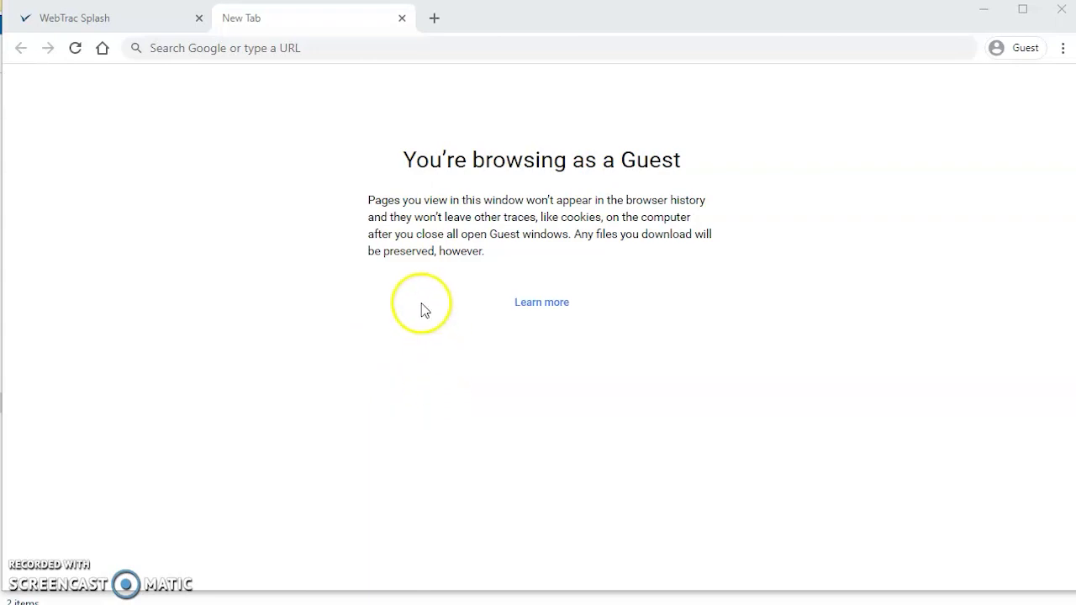
Step: Load cityofnorthport.com/parksandrecreation in the new Chrome tab
click(319, 47)
text(city)
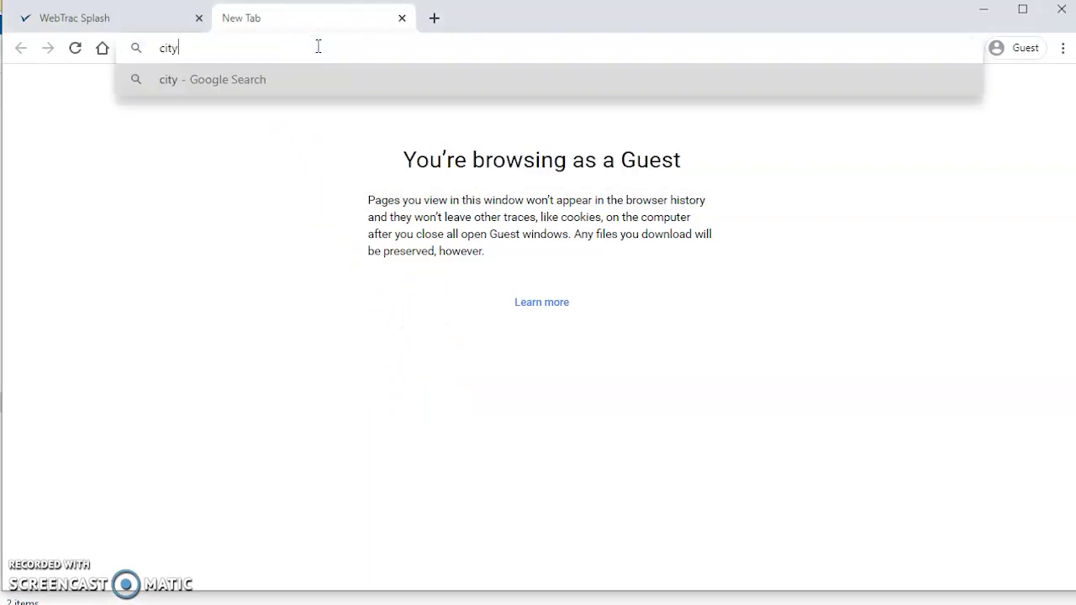
text(ofnorthport.)
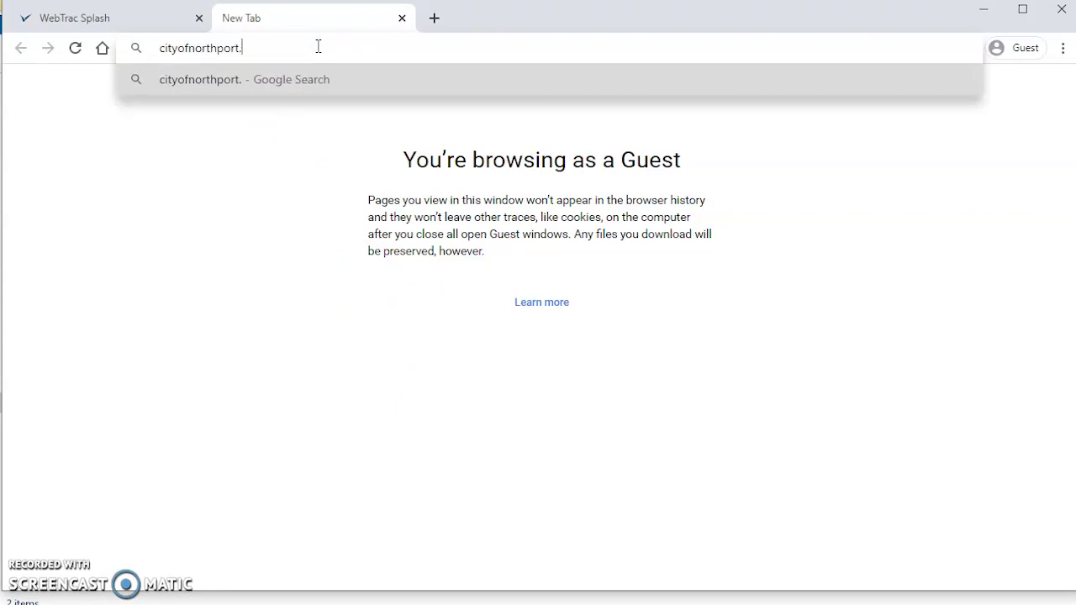
text(com/)
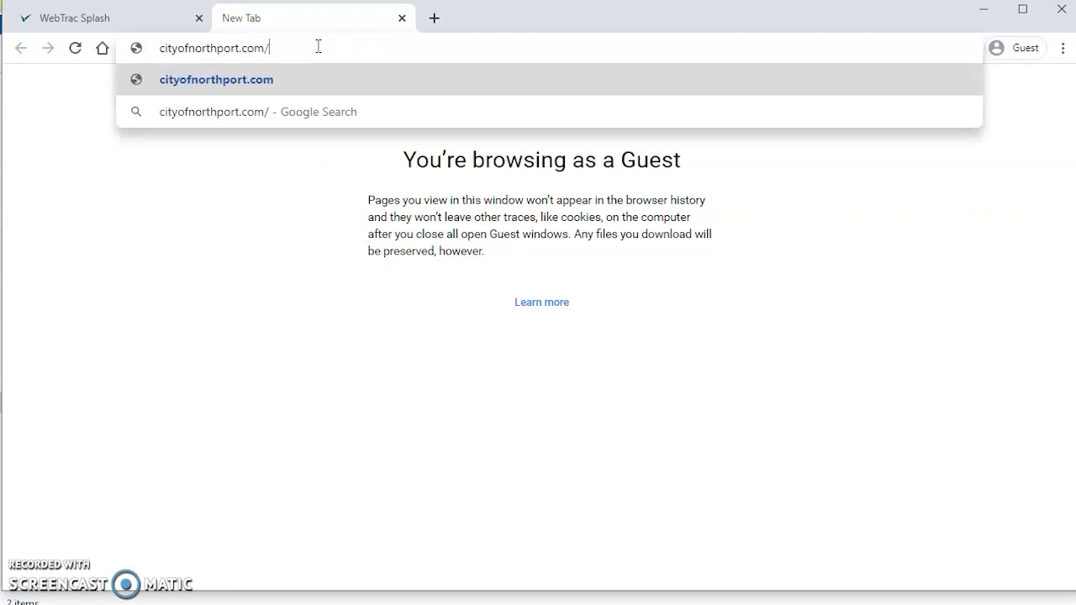
text(par)
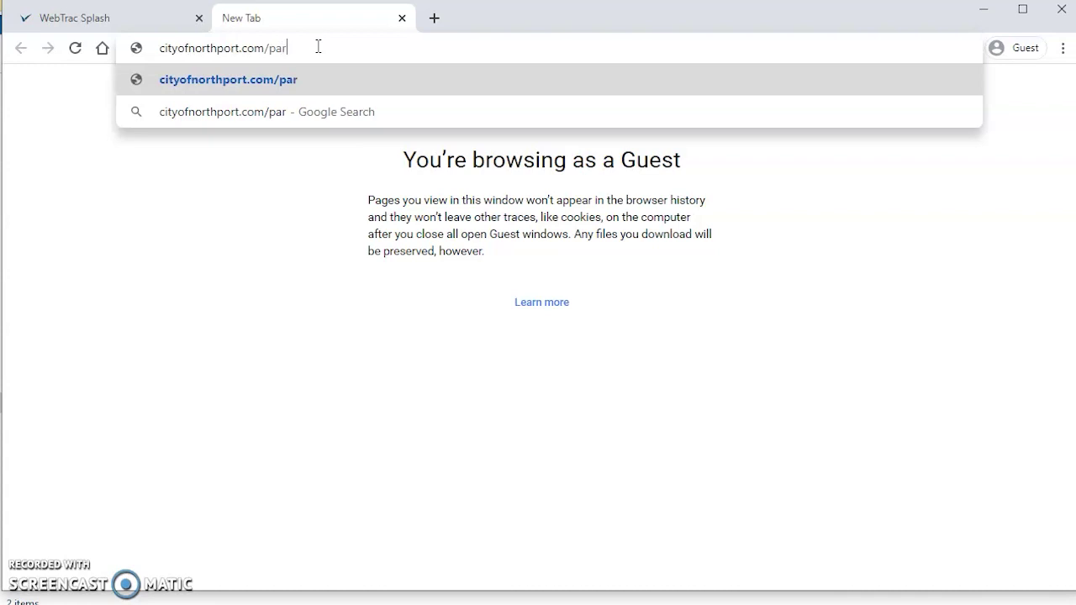
text(ks)
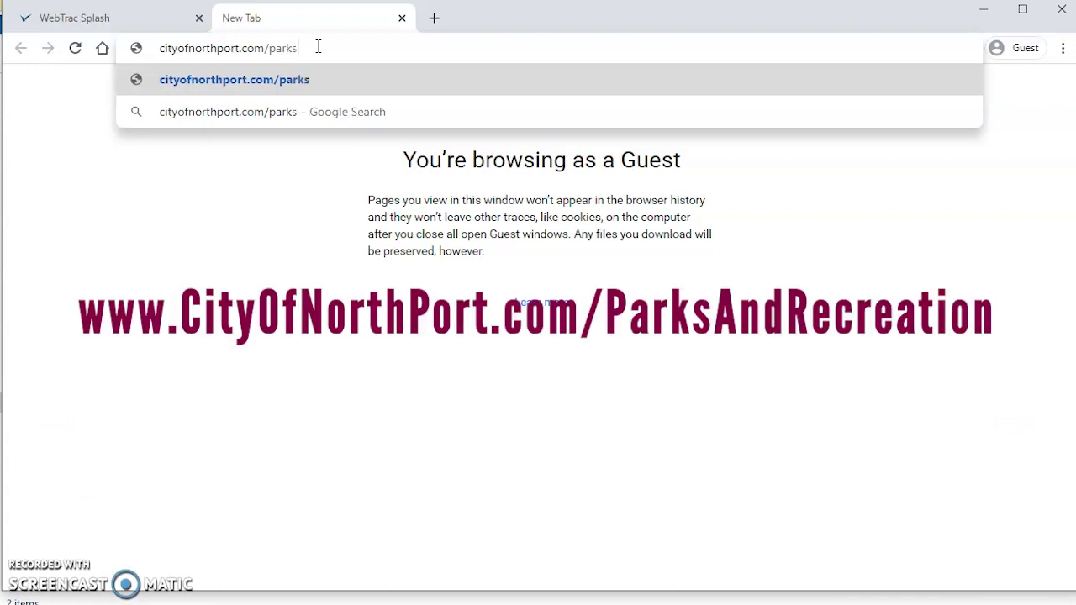
text(andrecrea)
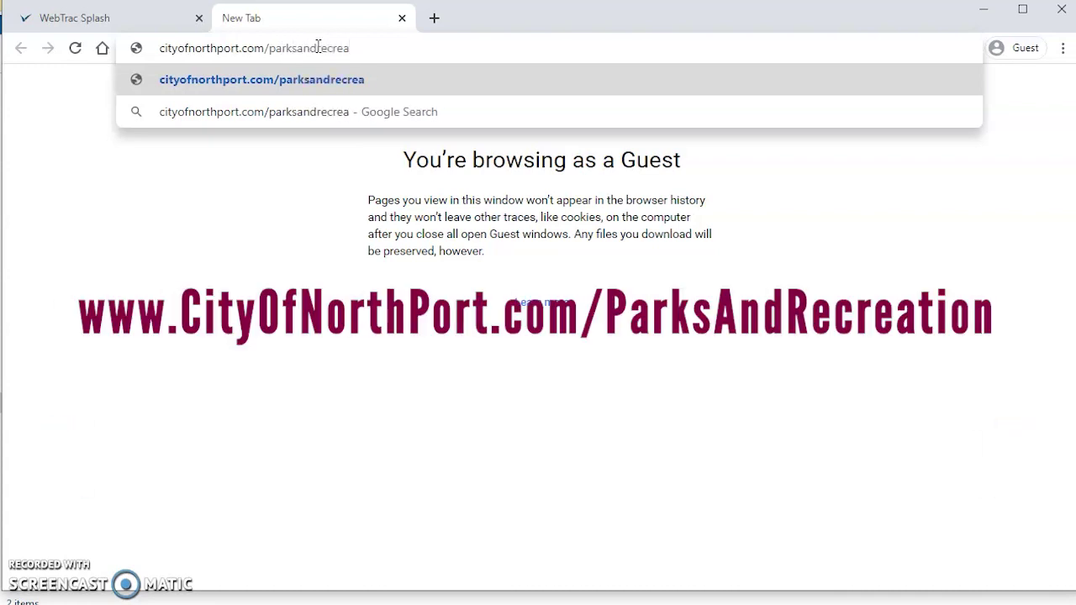
text(tion)
key(Return)
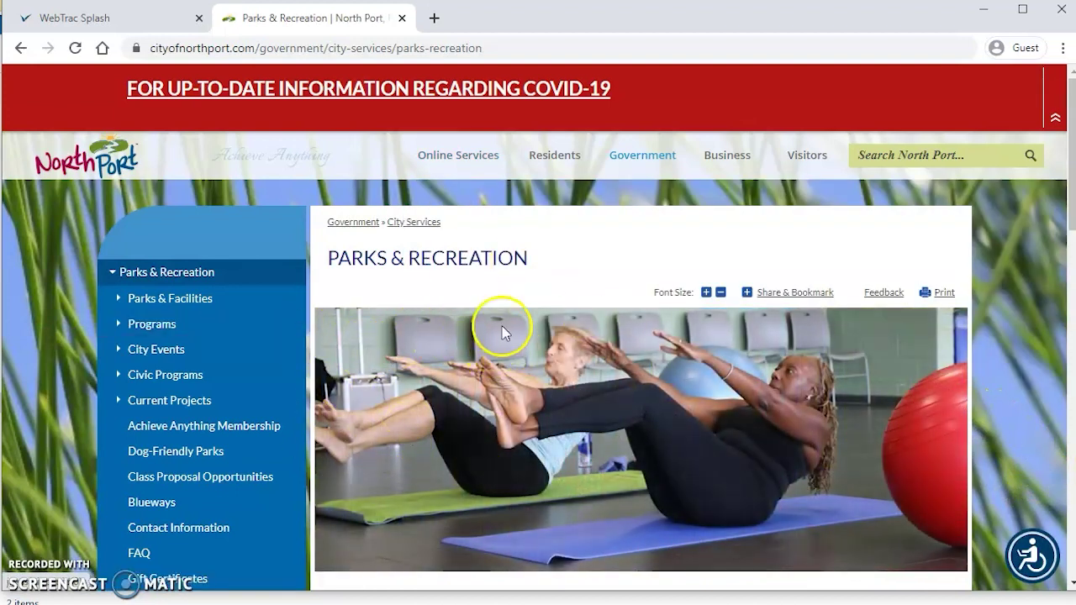
Step: Follow the 'Rent a Park Pavilion or Register for Activities Online' link under Helpful Links
scroll(601, 307, down, 5)
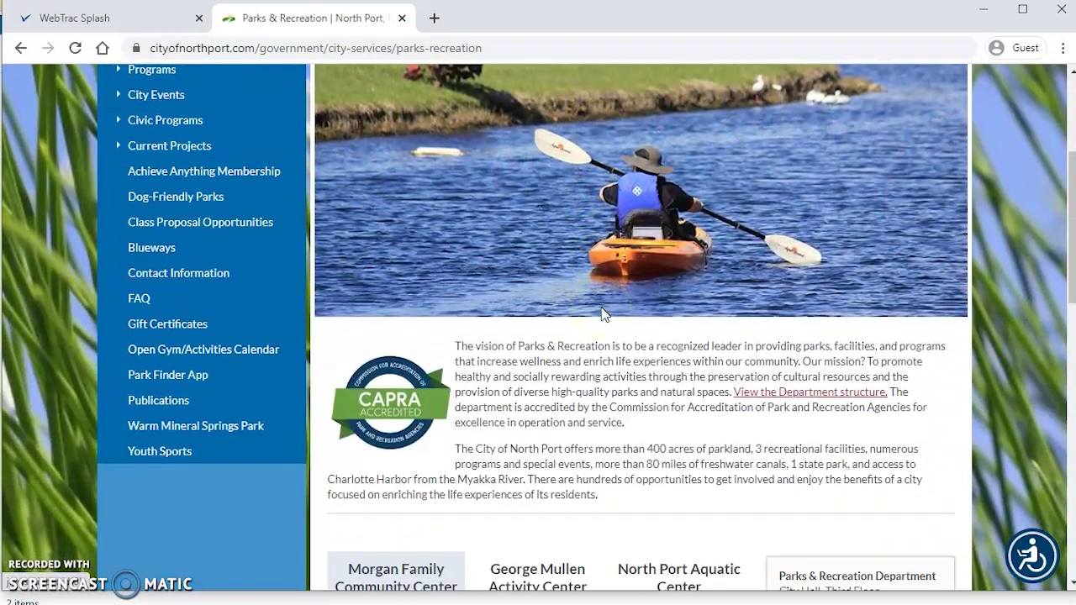
scroll(601, 312, down, 4)
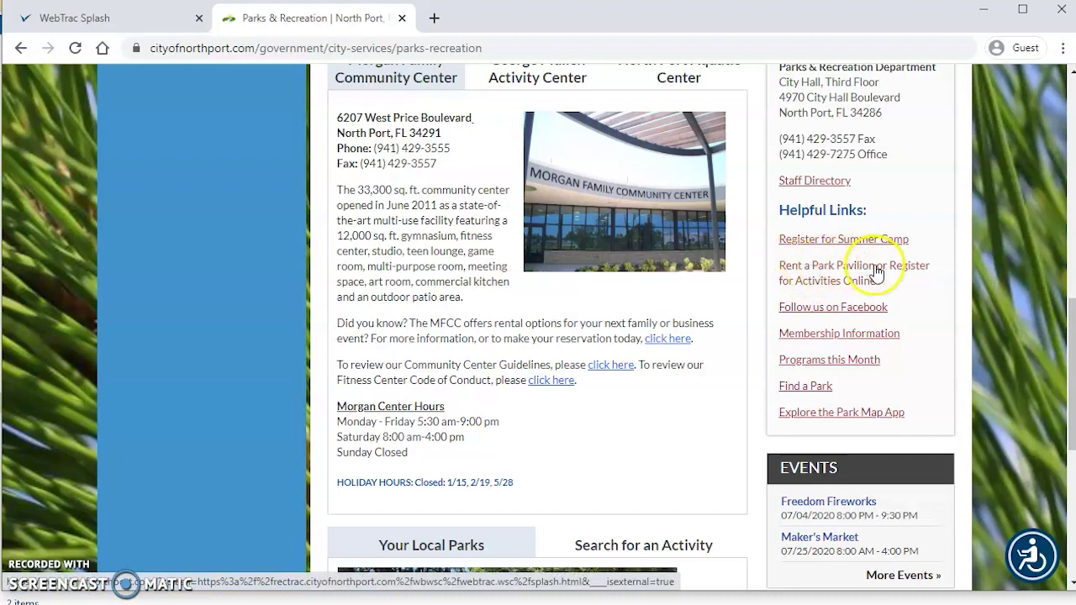
click(811, 288)
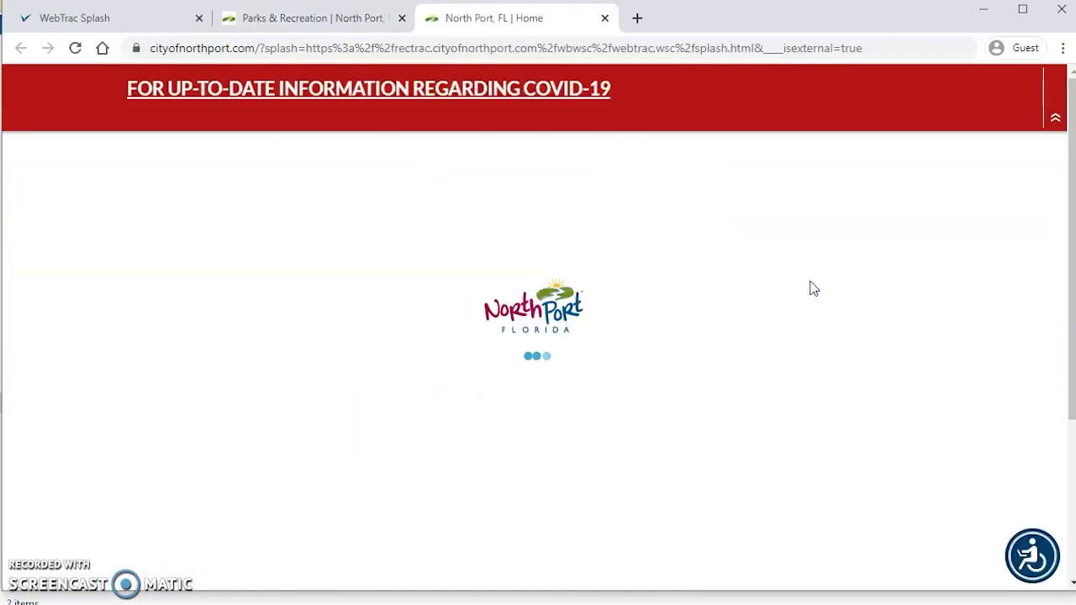
Step: Continue to the WebTrac home page and start a new account from the 'Need an account?' prompt
click(827, 269)
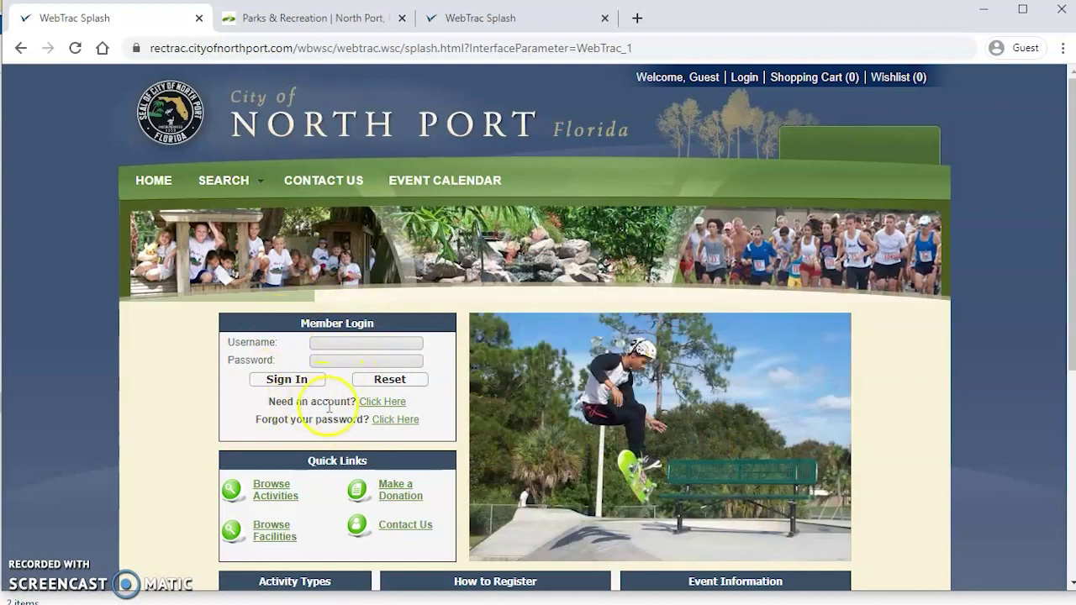
drag(266, 403, 358, 403)
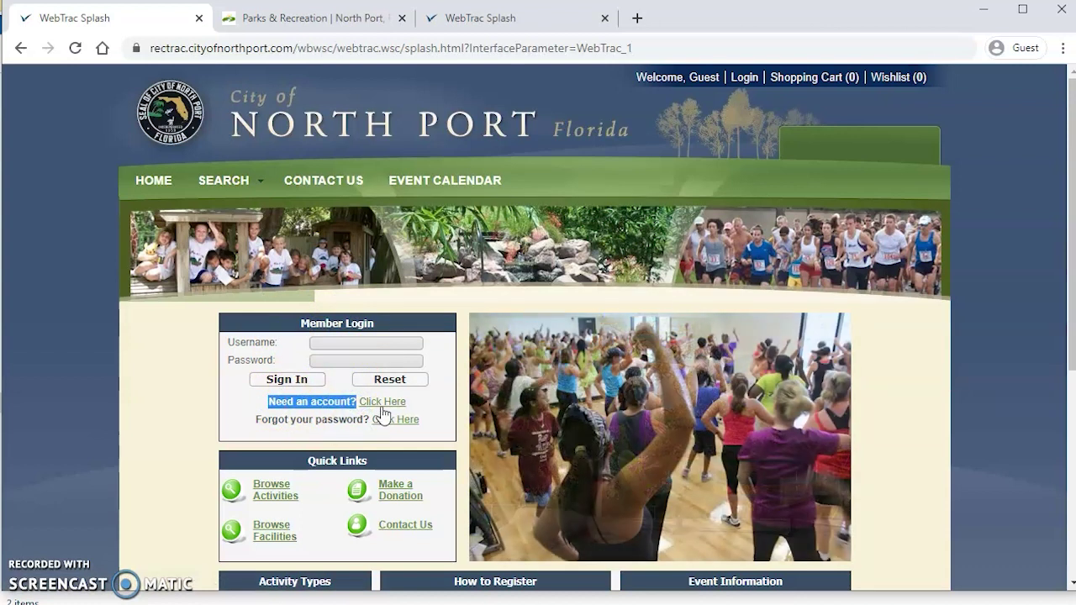
click(383, 410)
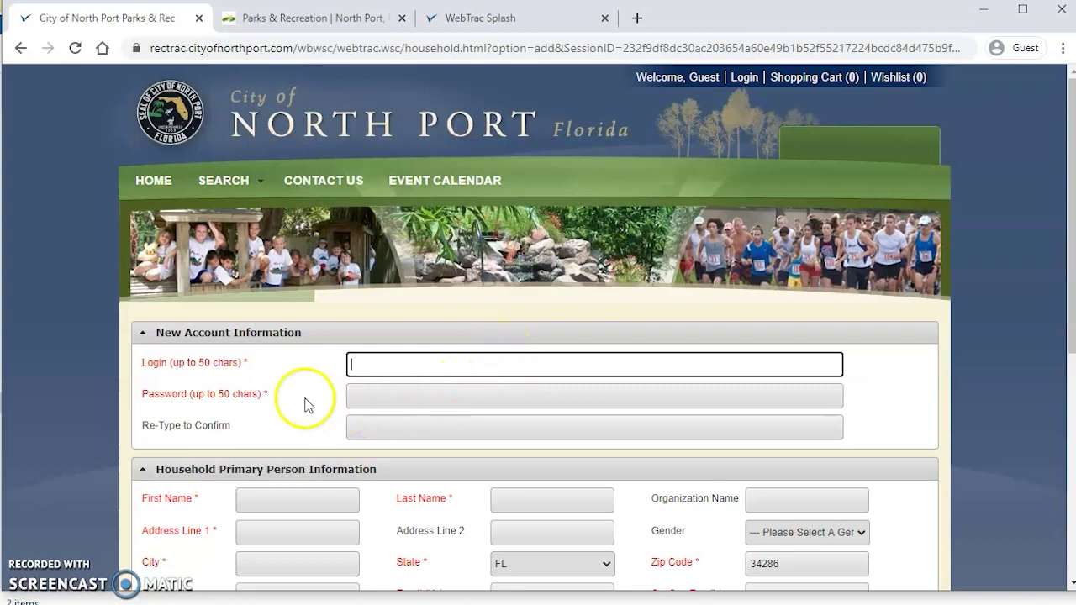
Step: Review the blank new account form, then enter a login name in the Login field
scroll(328, 399, down, 1)
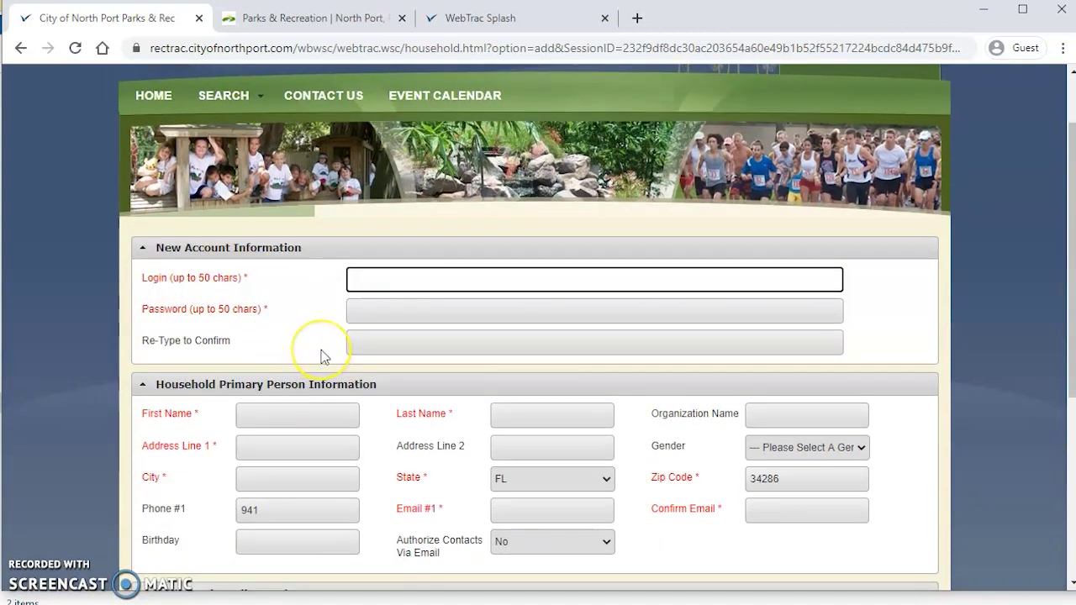
scroll(324, 357, down, 3)
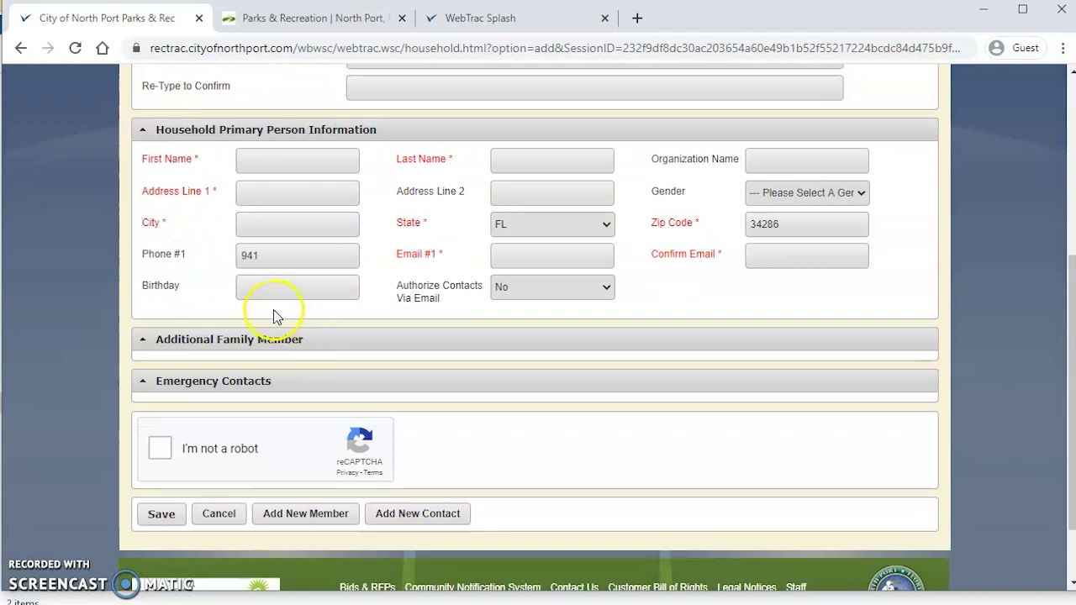
scroll(353, 350, up, 4)
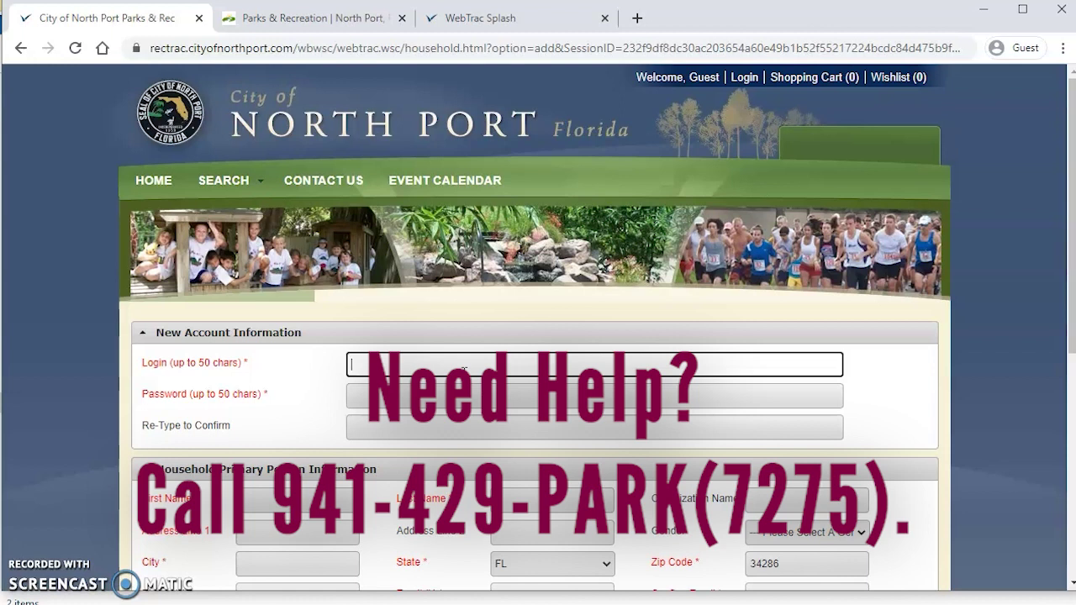
click(467, 374)
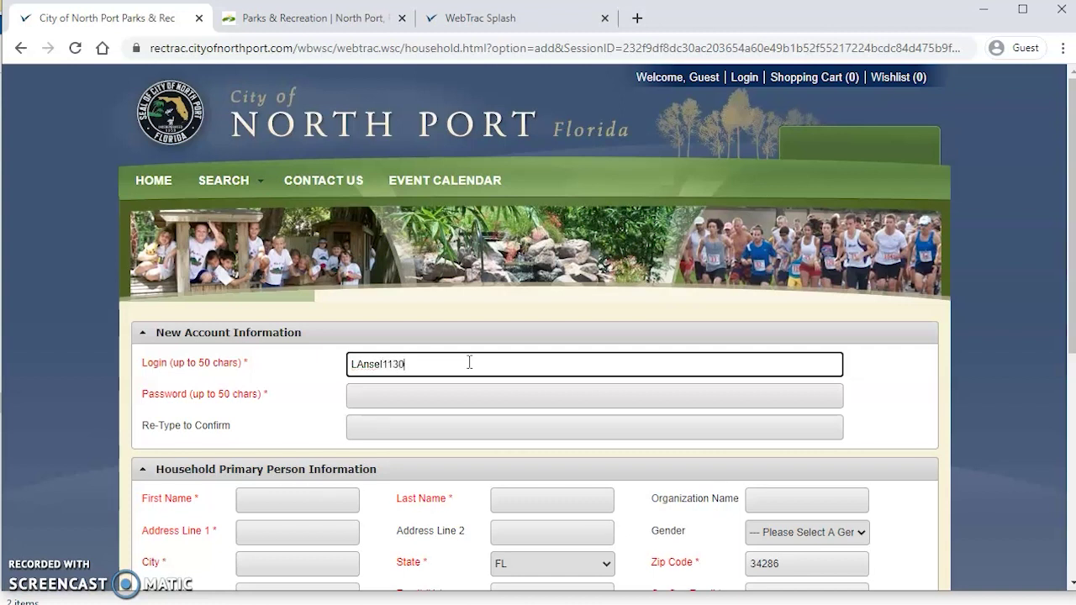
Step: Enter a password and retype it in the Re-Type to Confirm field
key(Tab)
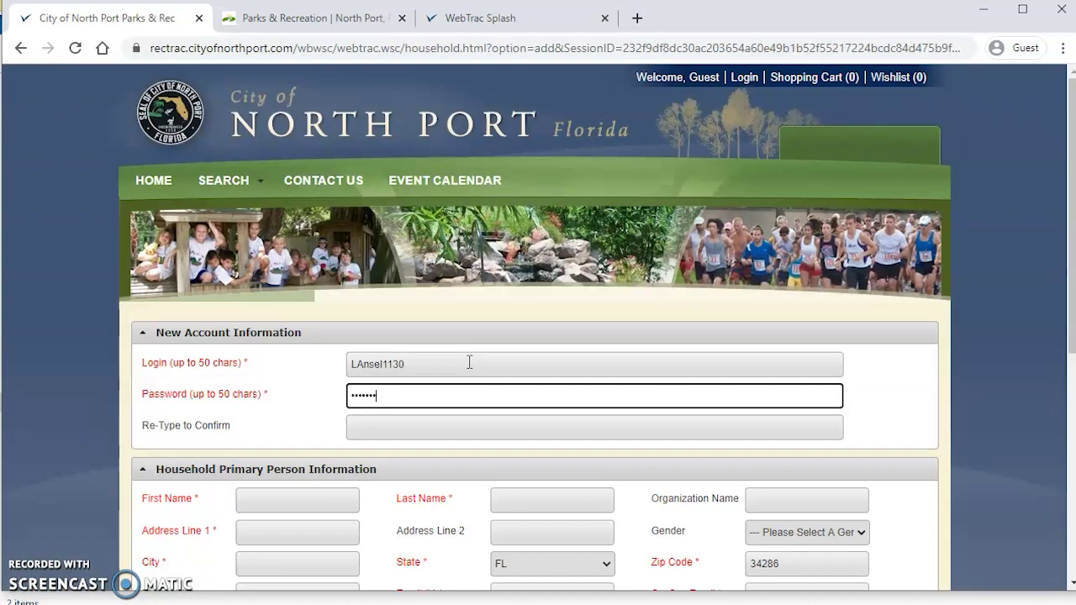
key(Tab)
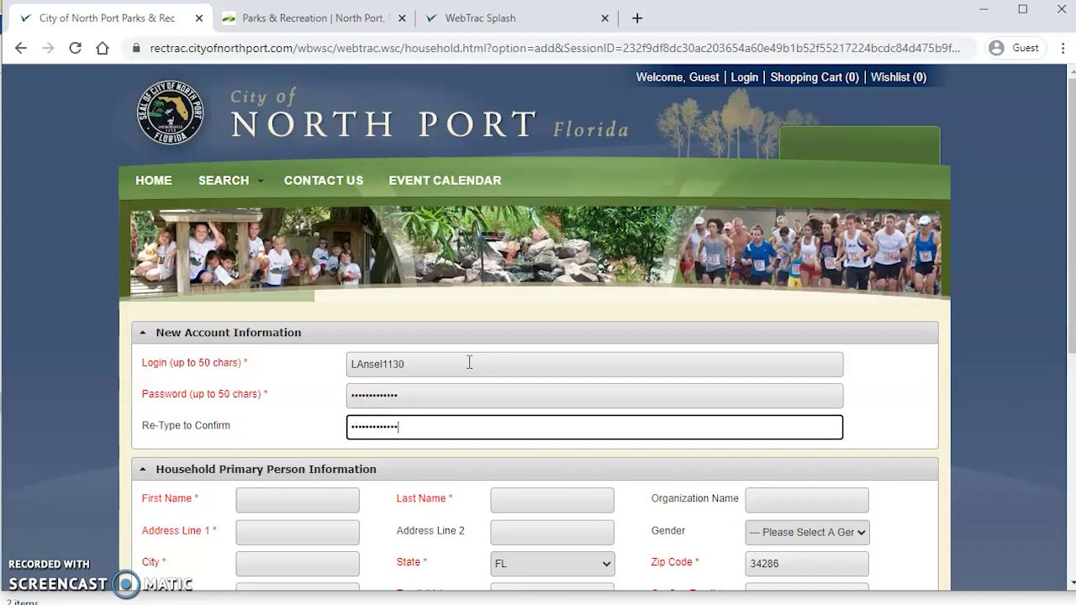
Step: Type the primary person's first name and last initial into the First Name and Last Name fields
scroll(470, 362, down, 2)
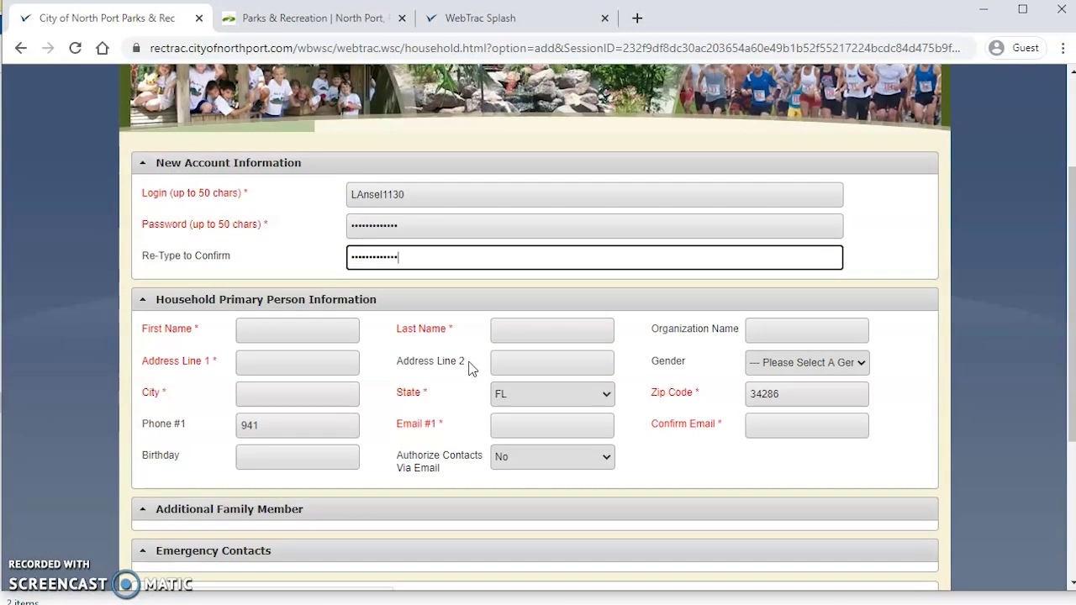
click(300, 334)
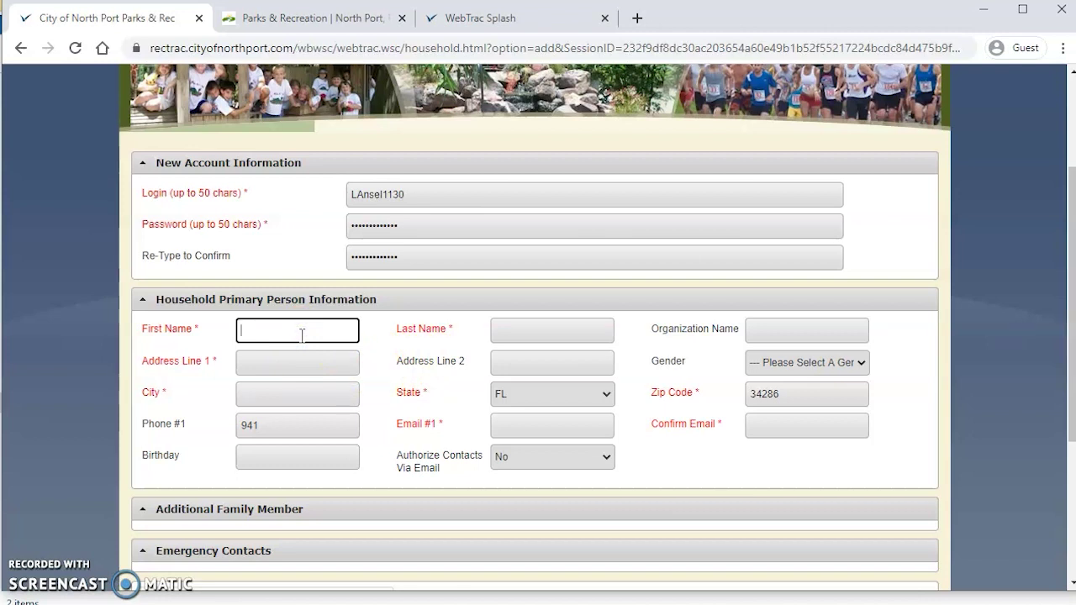
text(Laura)
key(Tab)
text(A)
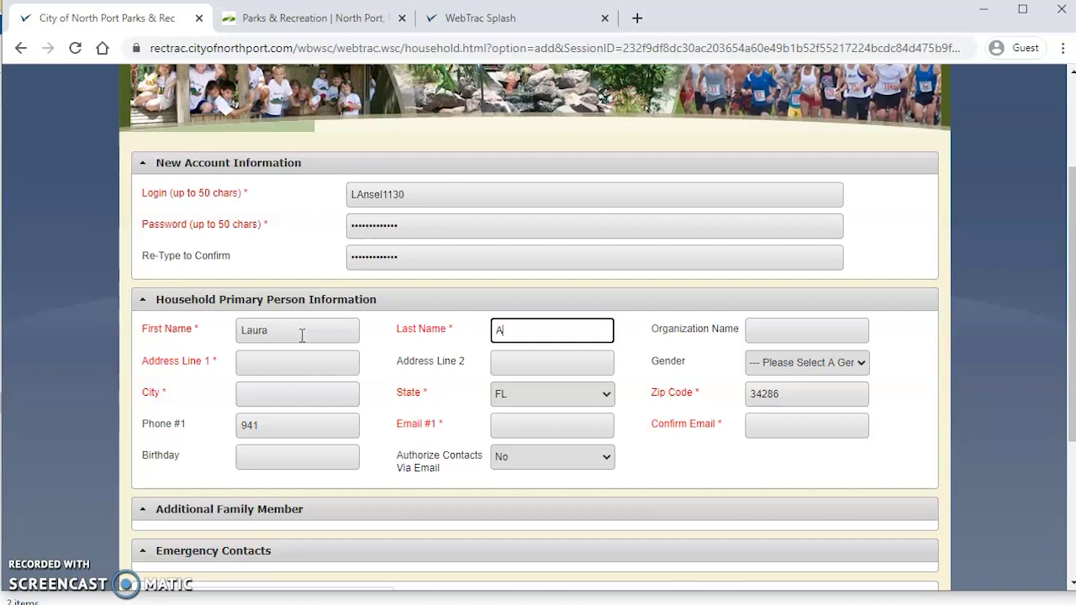
key(Tab)
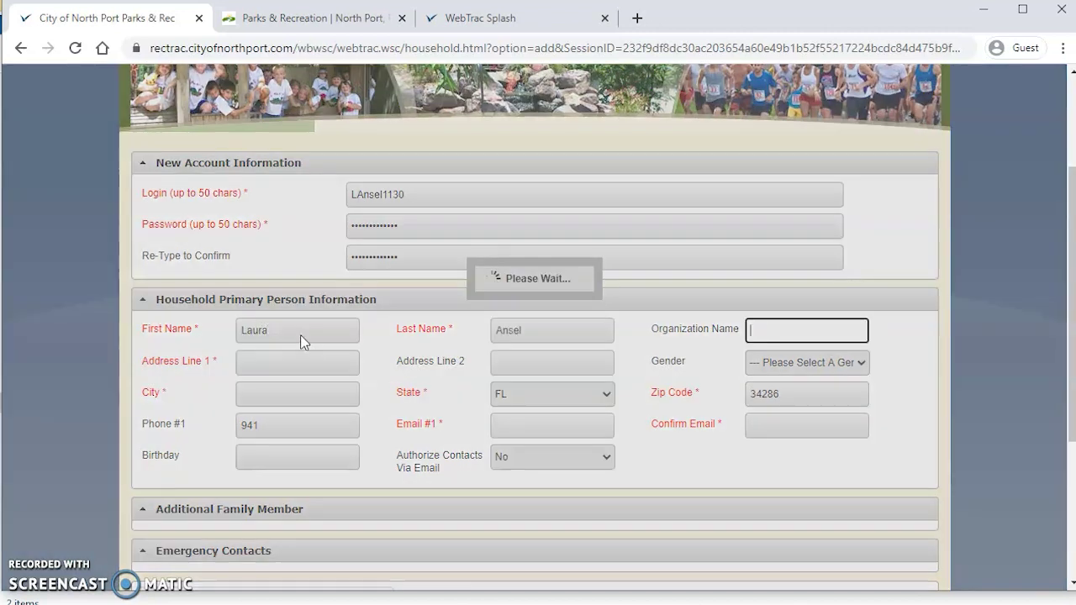
click(269, 364)
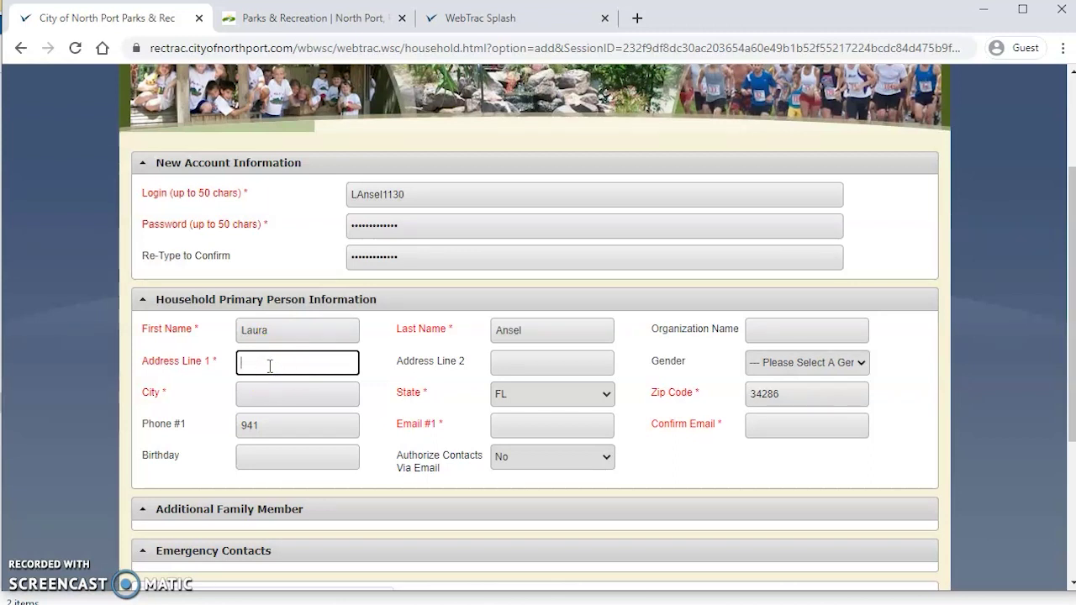
Step: Type the house number in Address Line 1 and pick the matching North Port address suggestion
text(1234)
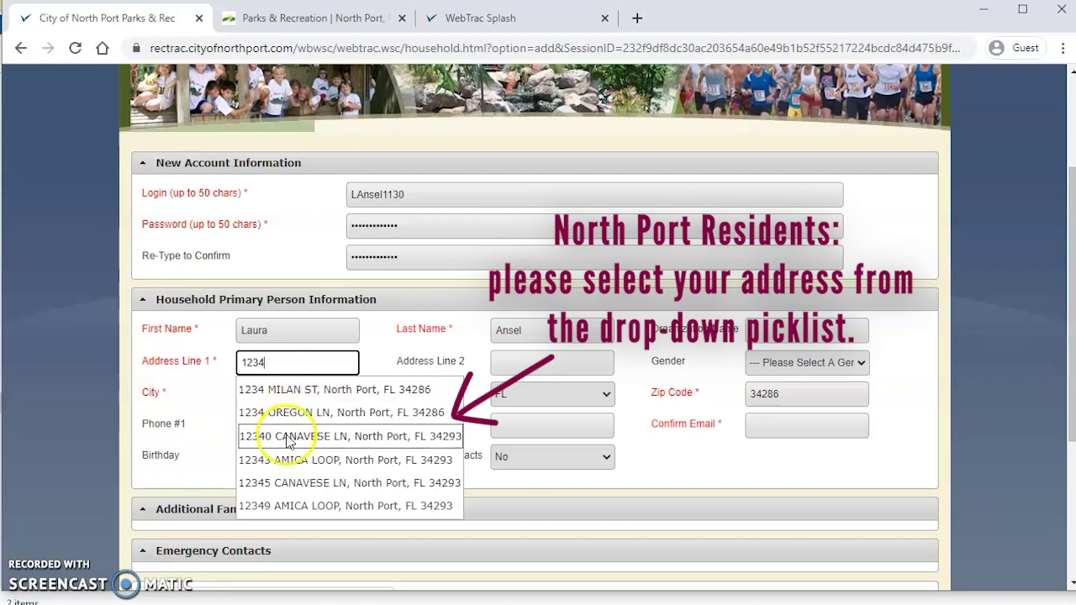
click(286, 392)
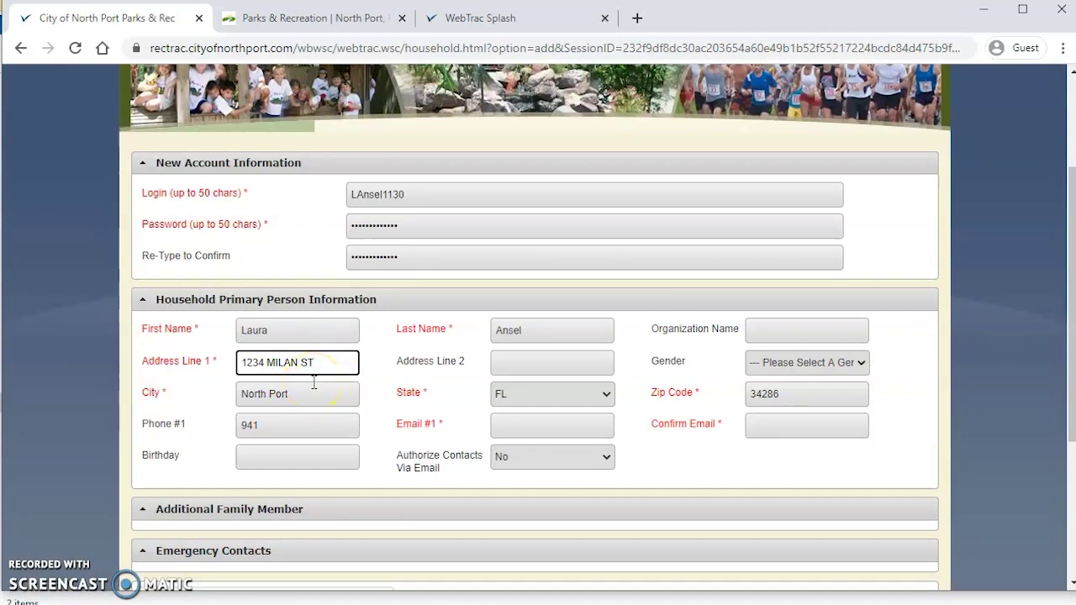
click(325, 361)
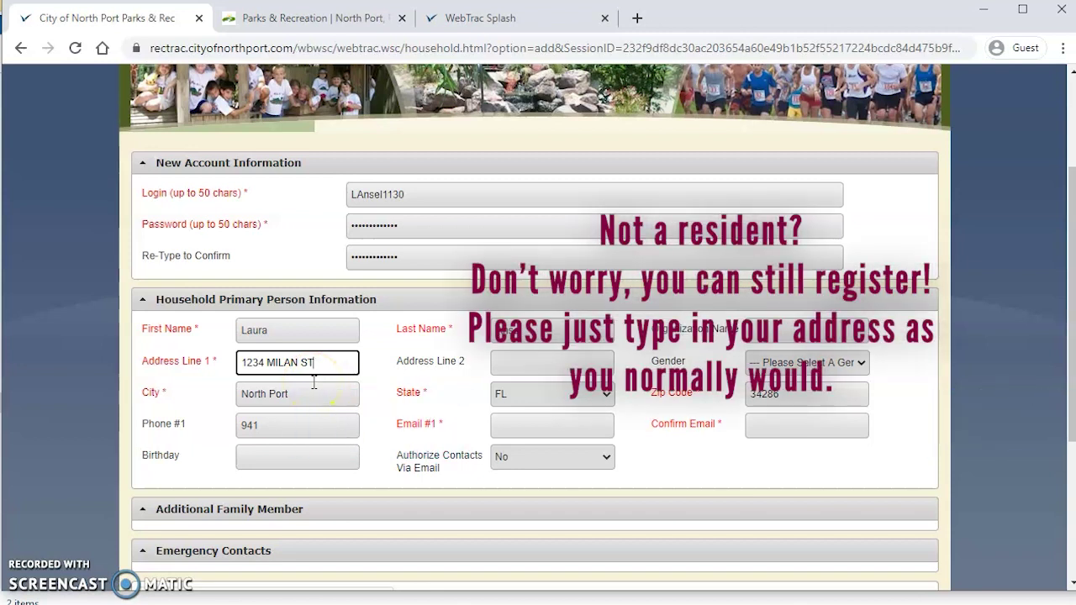
click(325, 371)
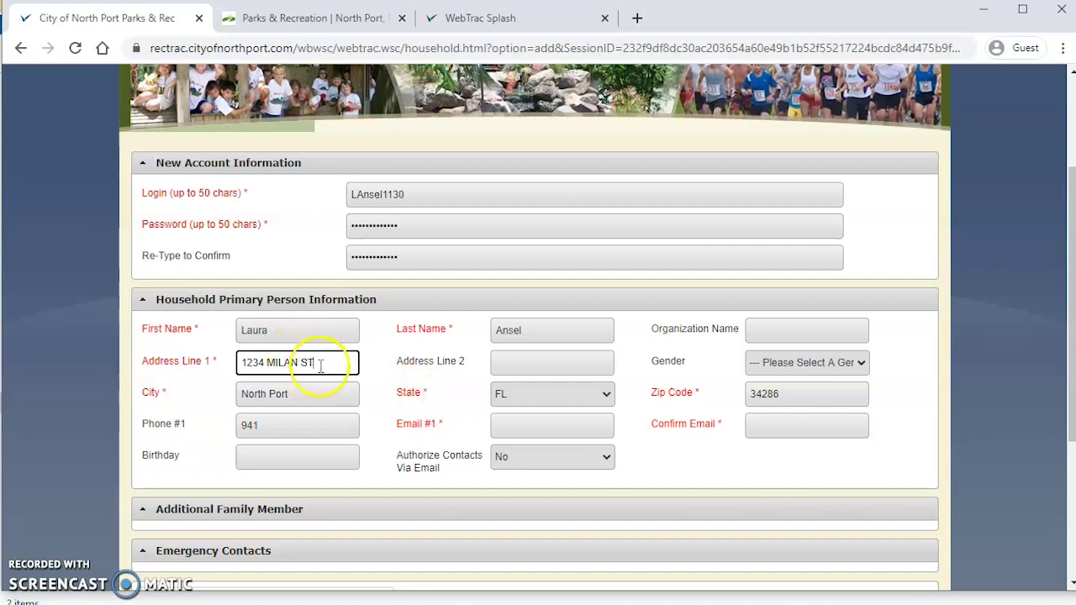
click(321, 365)
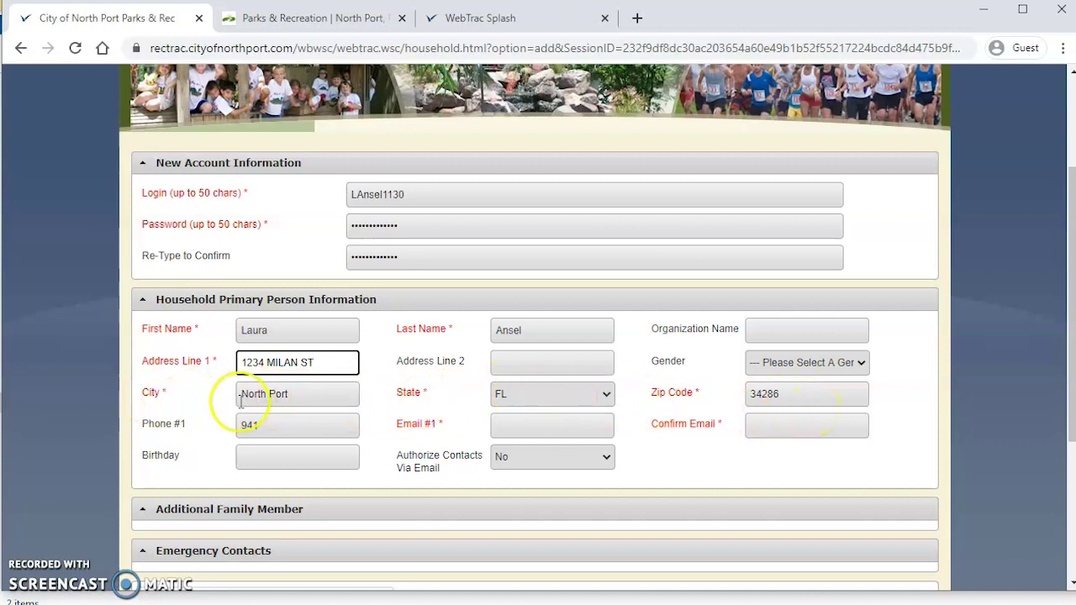
Step: Complete Phone #1 by typing the remaining digits after the area code
click(276, 426)
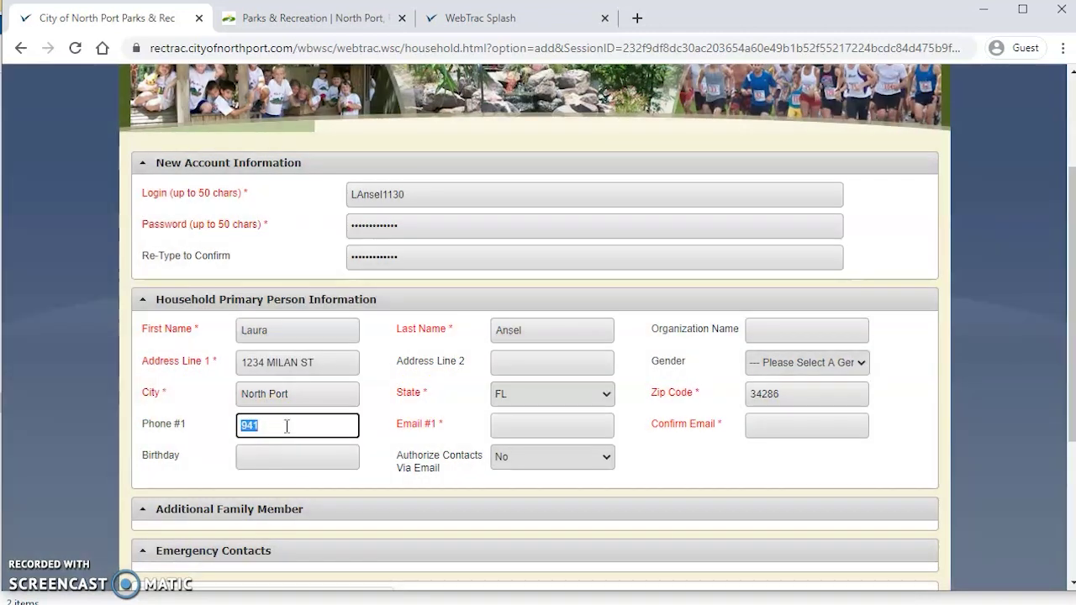
click(287, 426)
text(4297275)
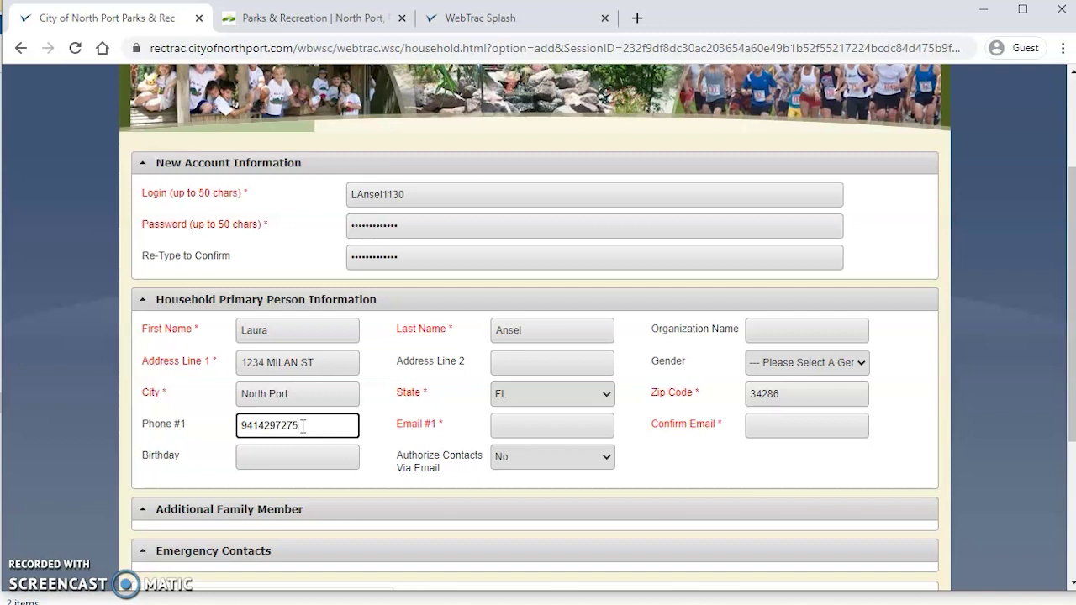
click(516, 424)
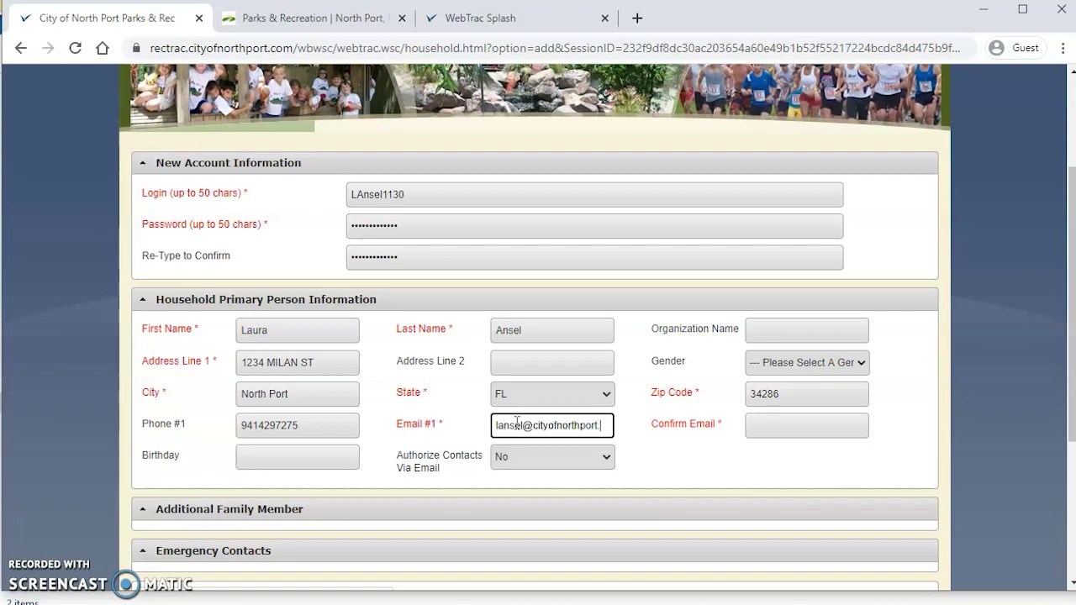
text(com)
key(Tab)
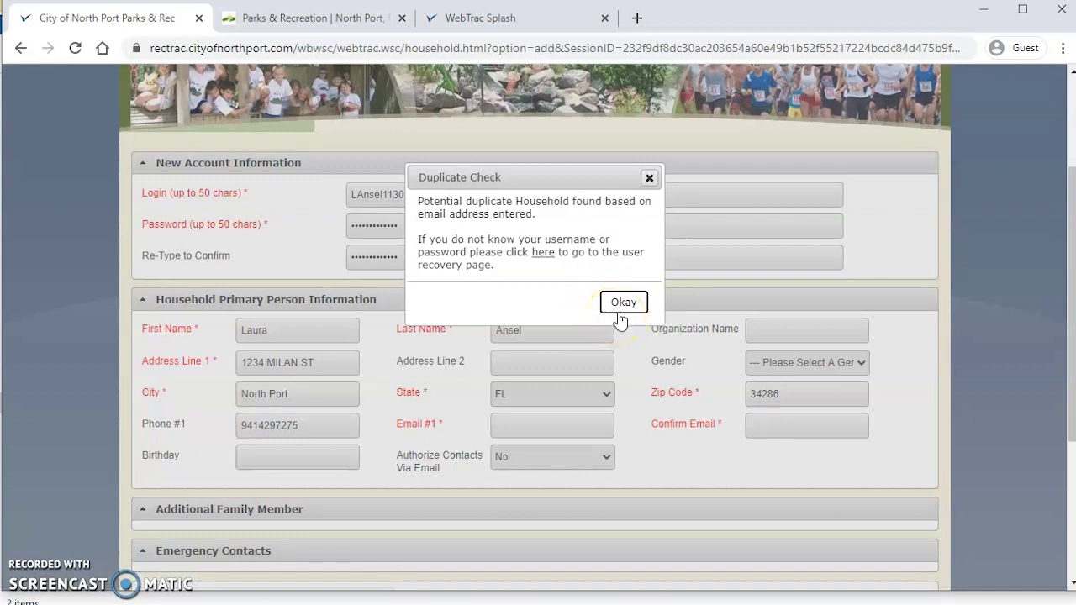
click(621, 301)
Step: Enter the household's email address in both Email #1 and Confirm Email
click(772, 426)
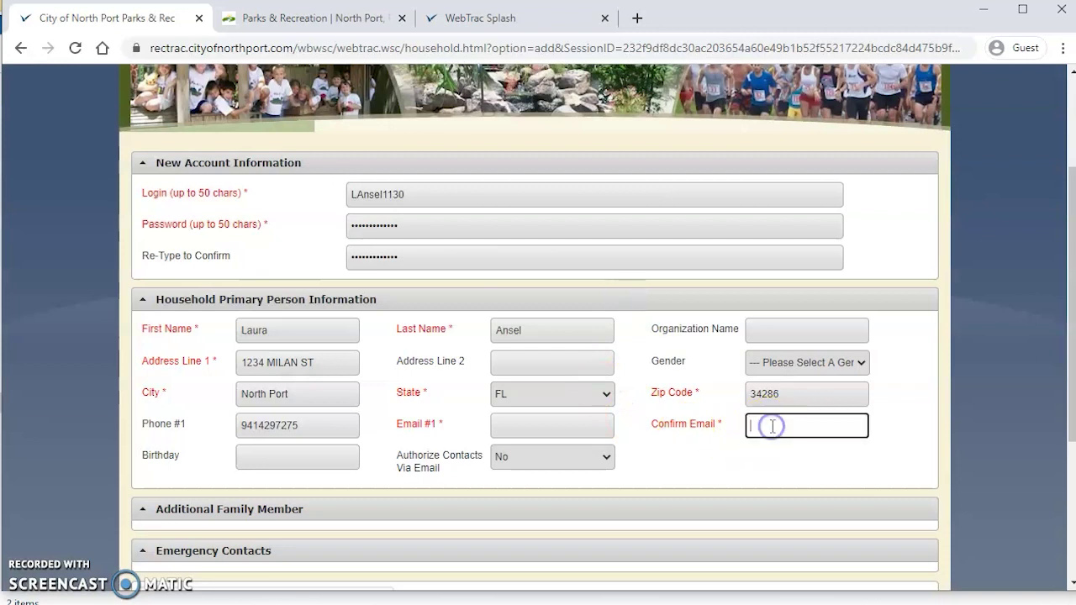
click(523, 424)
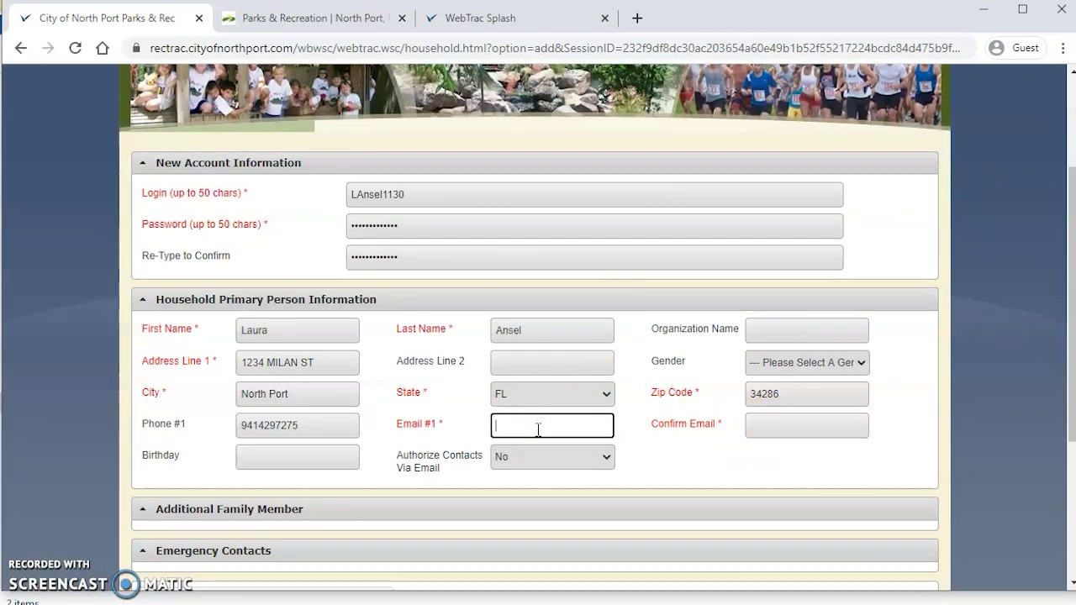
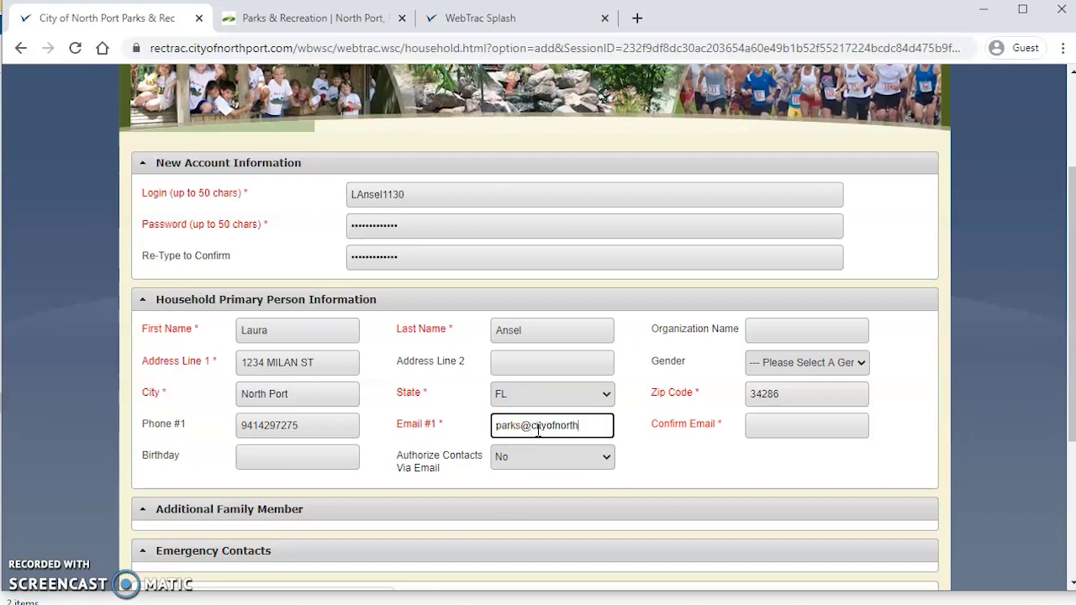
key(Tab)
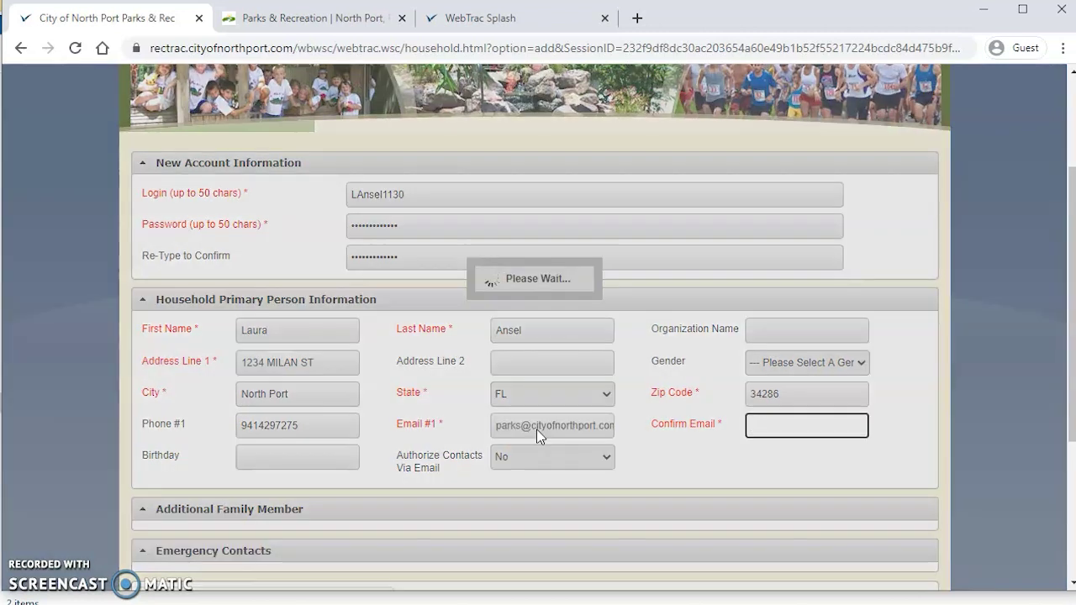
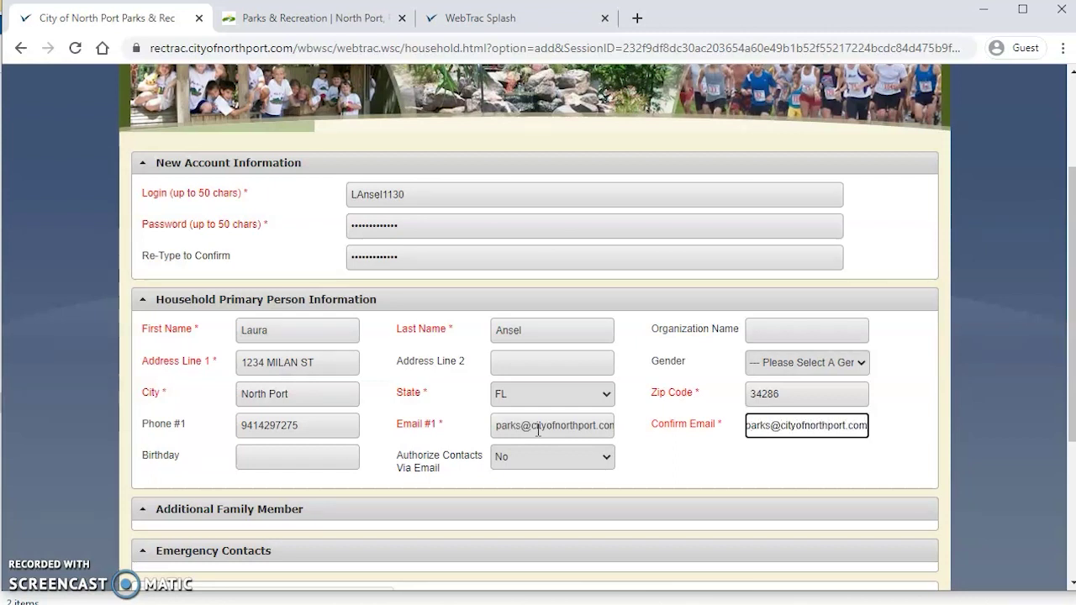
click(708, 471)
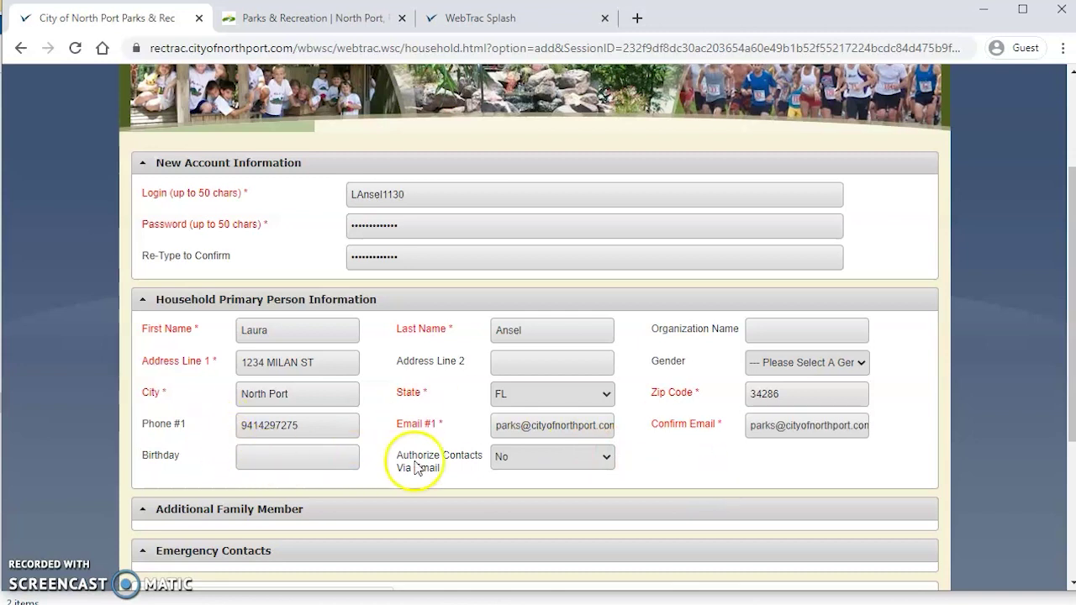
Step: Set Authorize Contacts Via Email to Yes
click(502, 459)
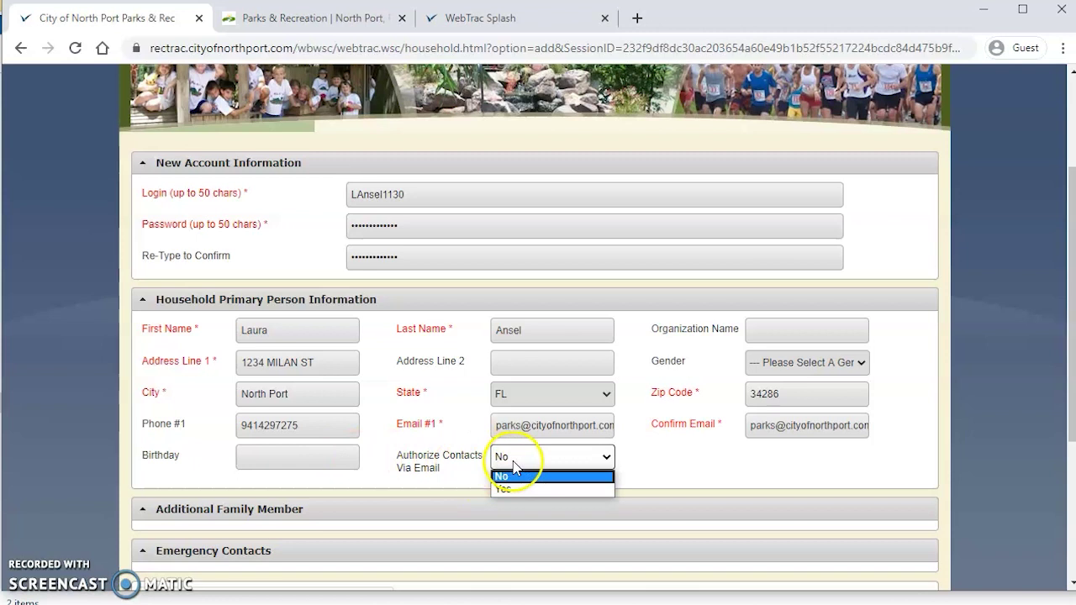
click(518, 491)
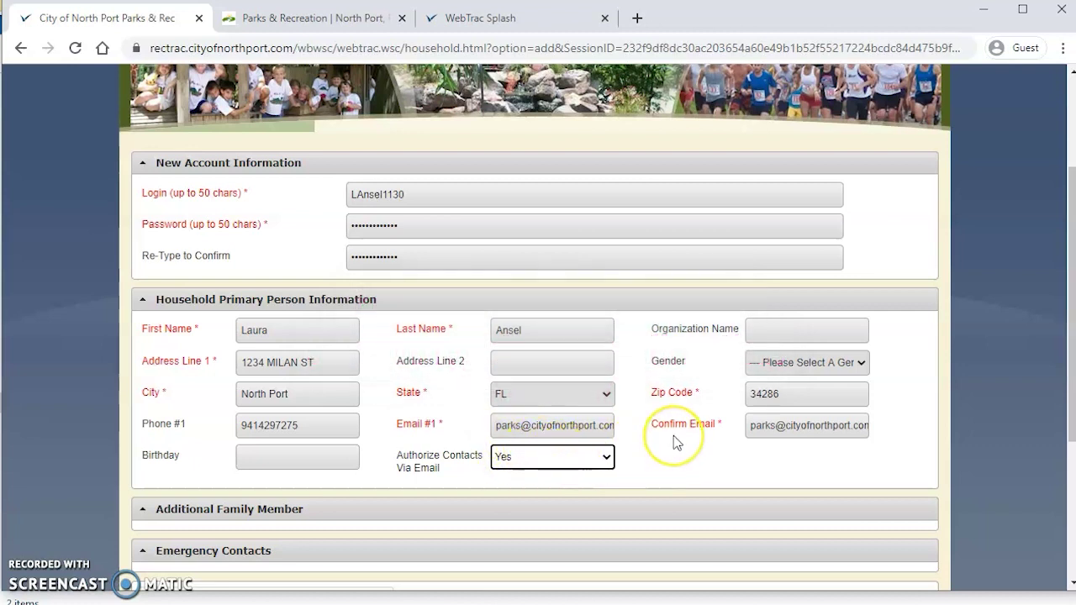
Step: Tick the 'I'm not a robot' reCAPTCHA check and save the new household account
scroll(677, 442, down, 2)
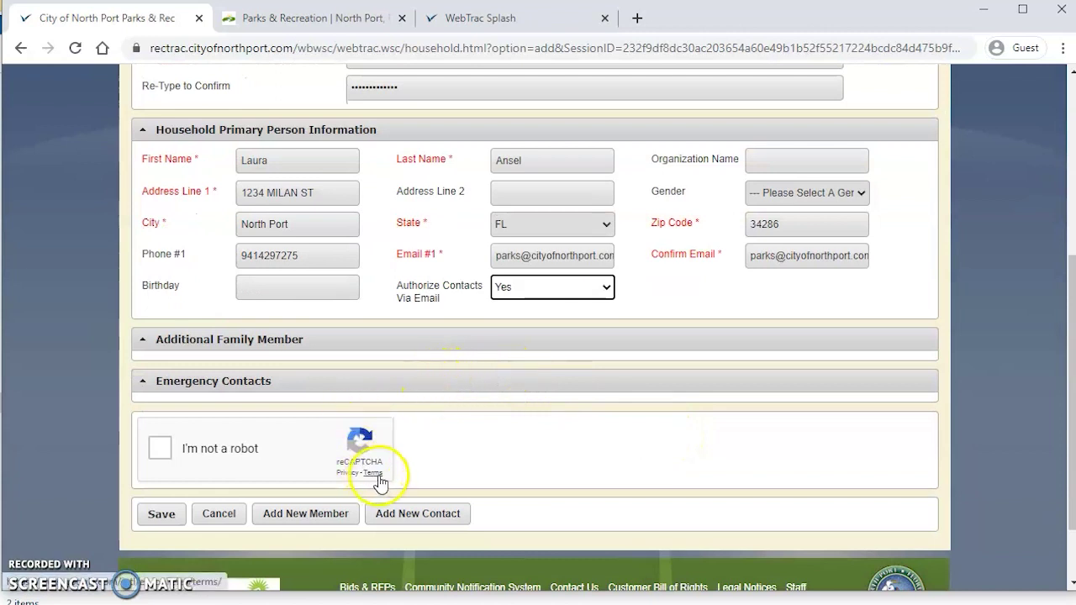
click(166, 456)
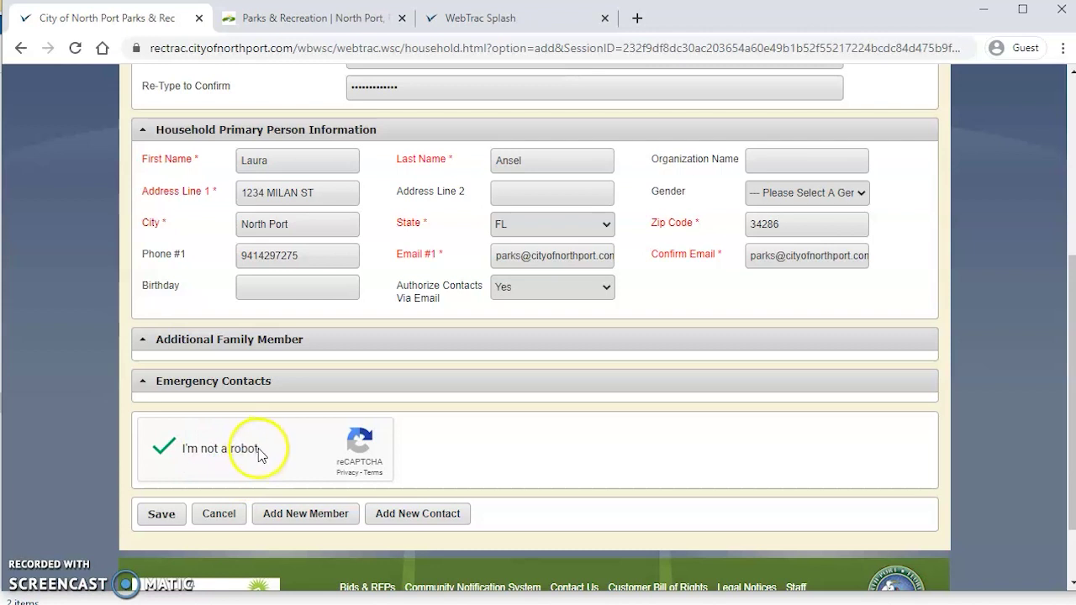
click(171, 519)
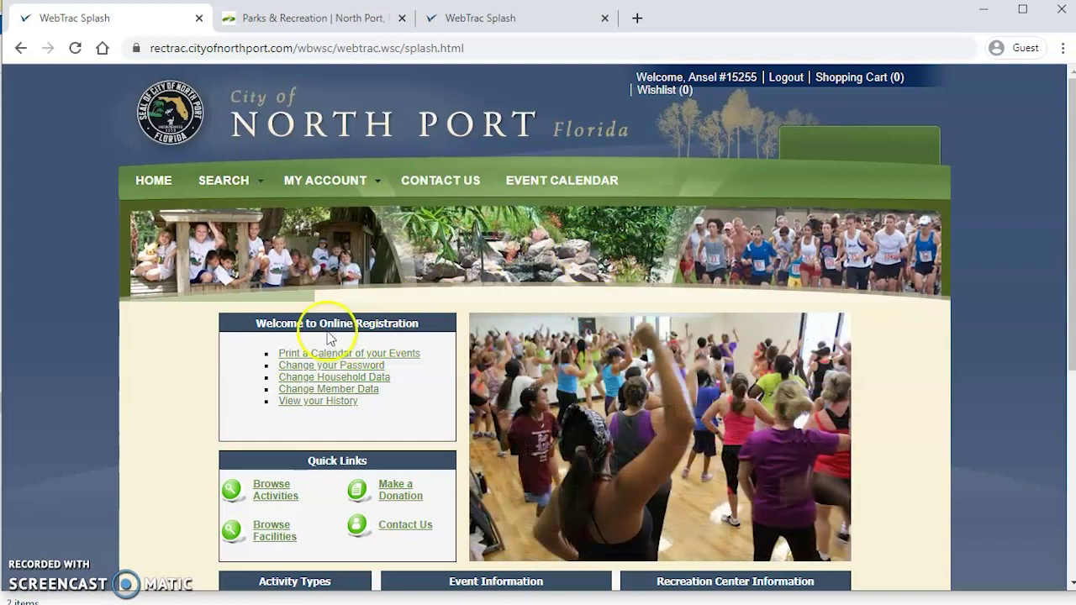
drag(253, 326, 441, 327)
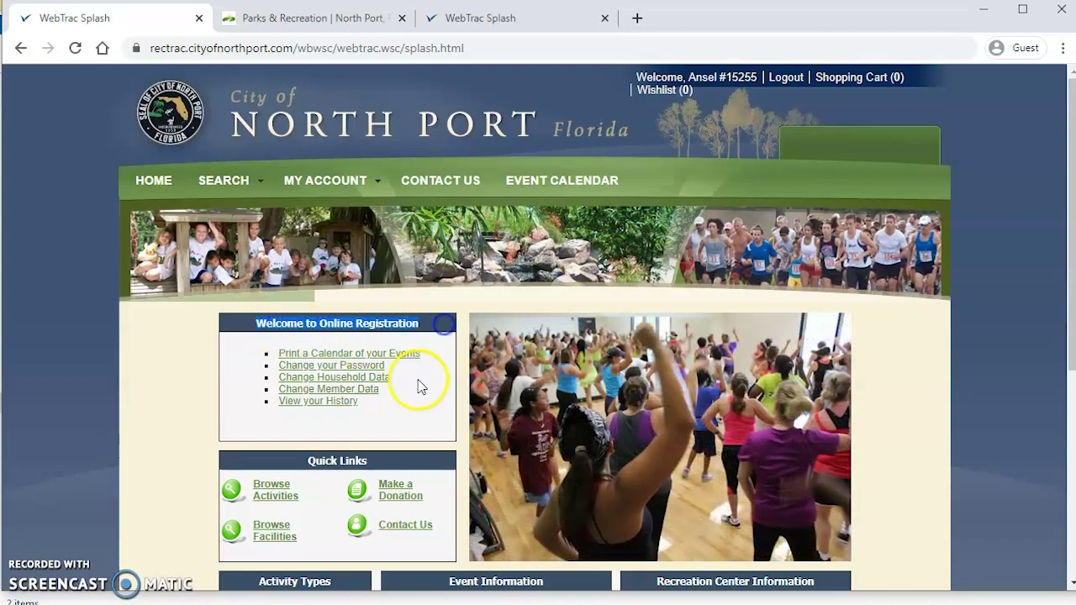
drag(365, 404, 264, 356)
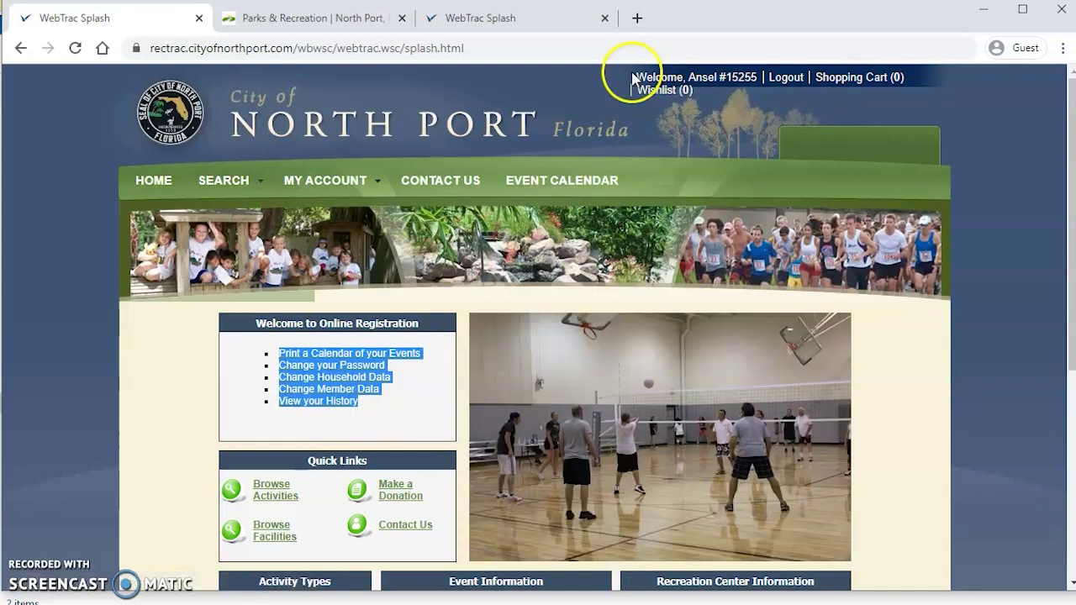
drag(636, 76, 762, 74)
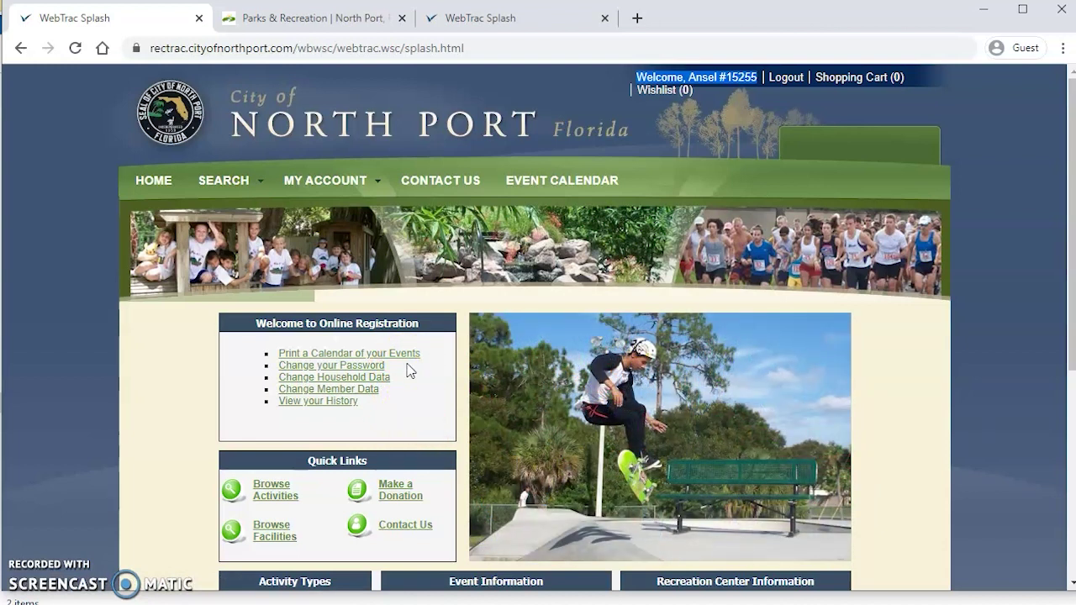
click(403, 374)
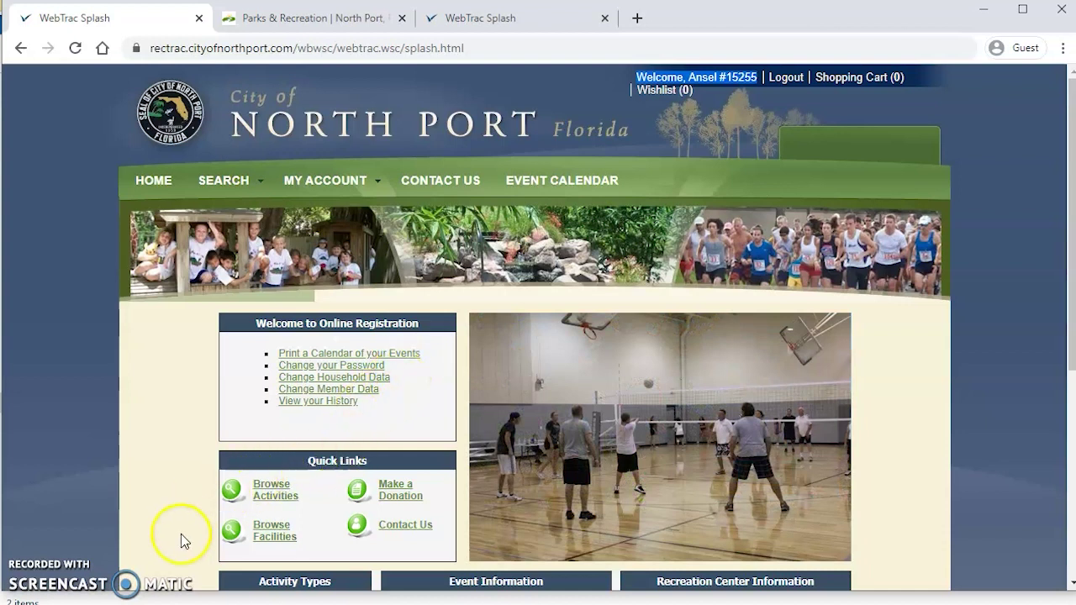